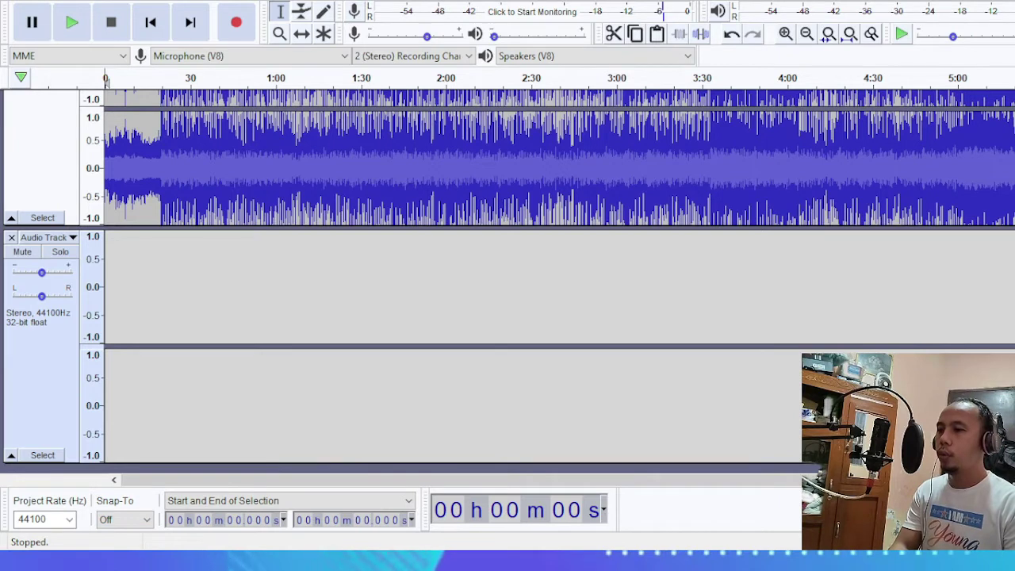
Record a short test take of about 8 seconds on the empty stereo track and stop the recording
key("Down")
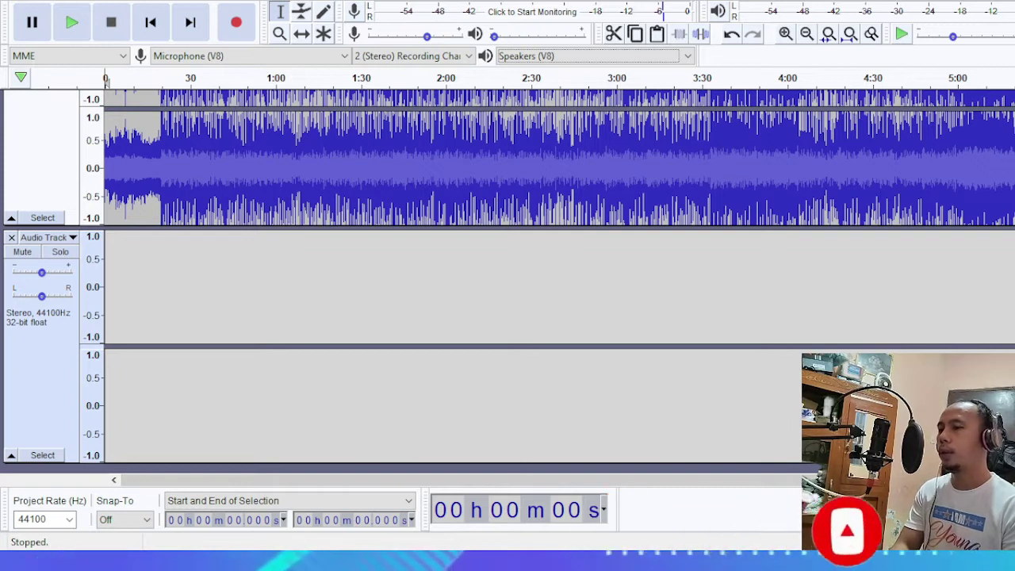
left_click(233, 28)
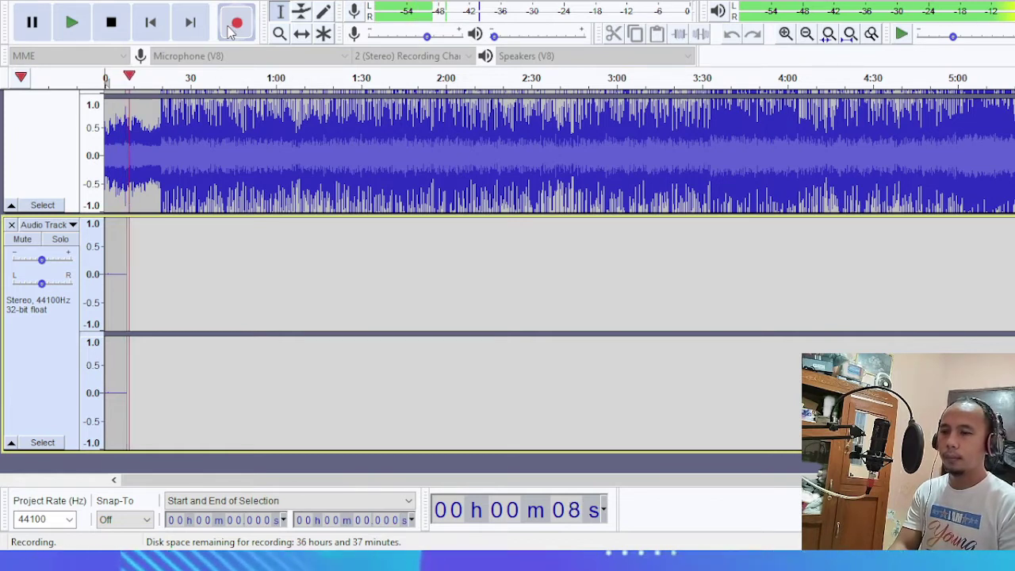
key("space")
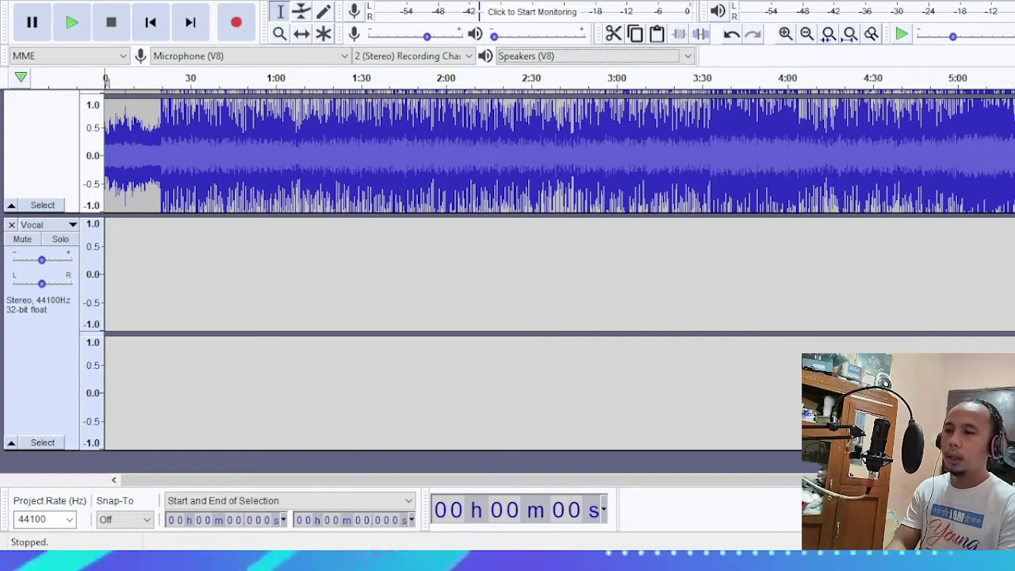
Select the Vocal track and record a test take of about 7 seconds from the start of the timeline
left_click(48, 230)
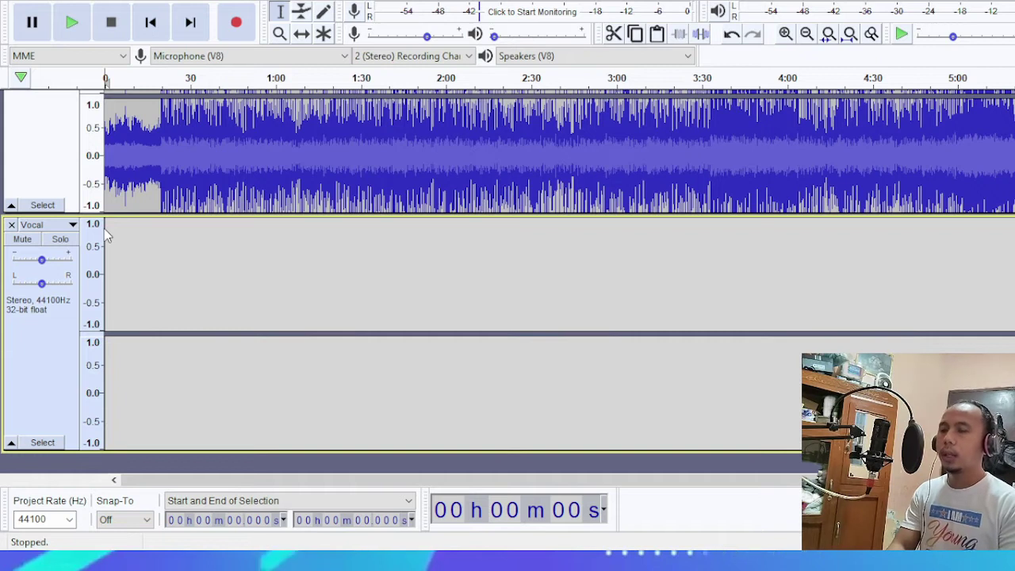
left_click(243, 28)
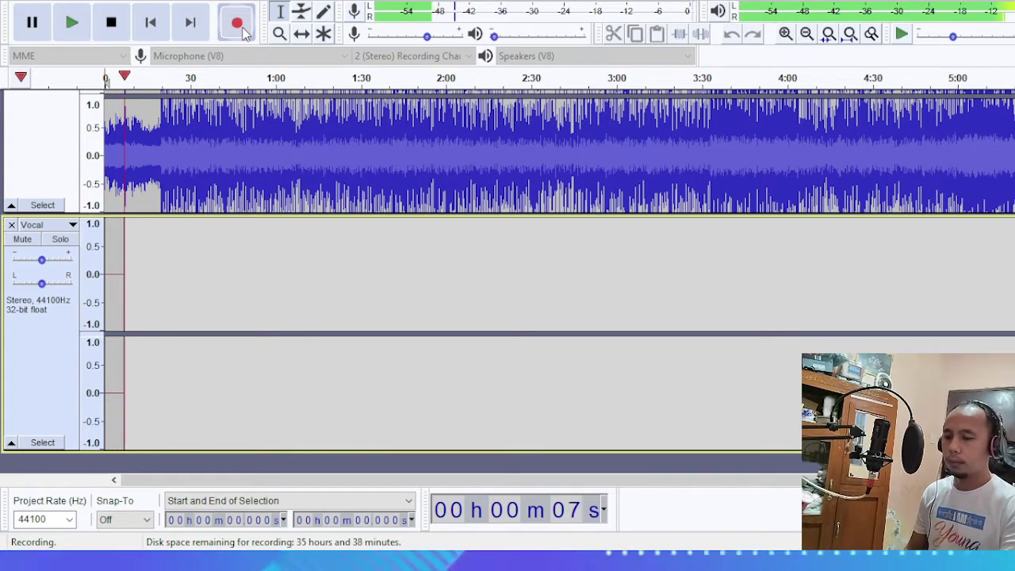
key("space")
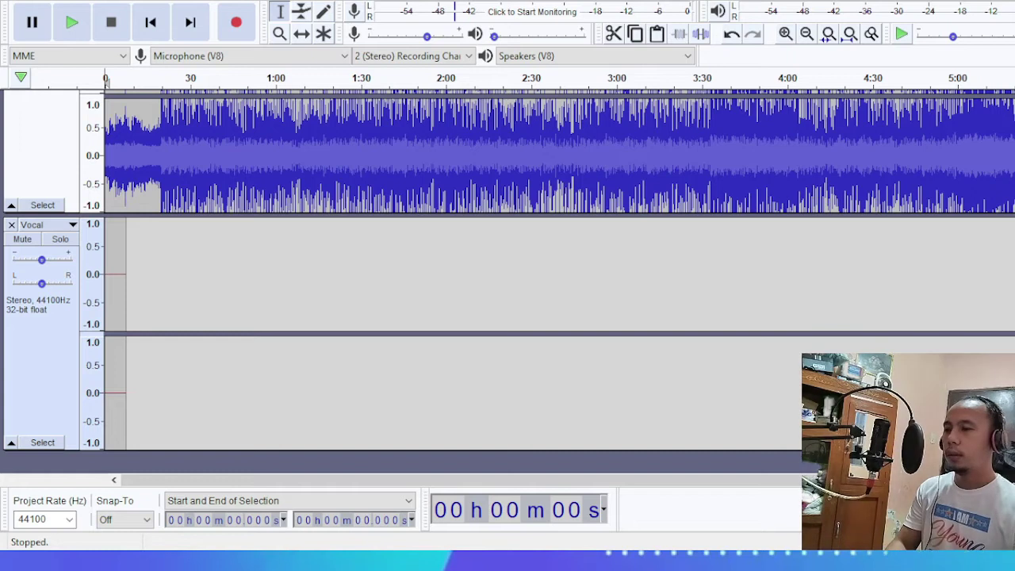
Record a further test take on the Vocal track, continuing from the first clip to about 15 seconds
key("Tab")
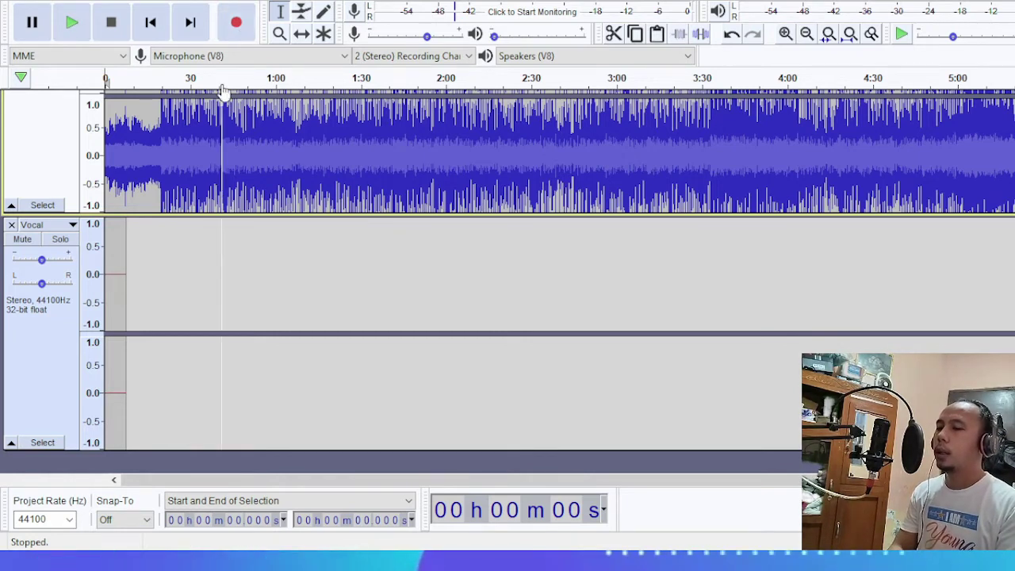
left_click(235, 27)
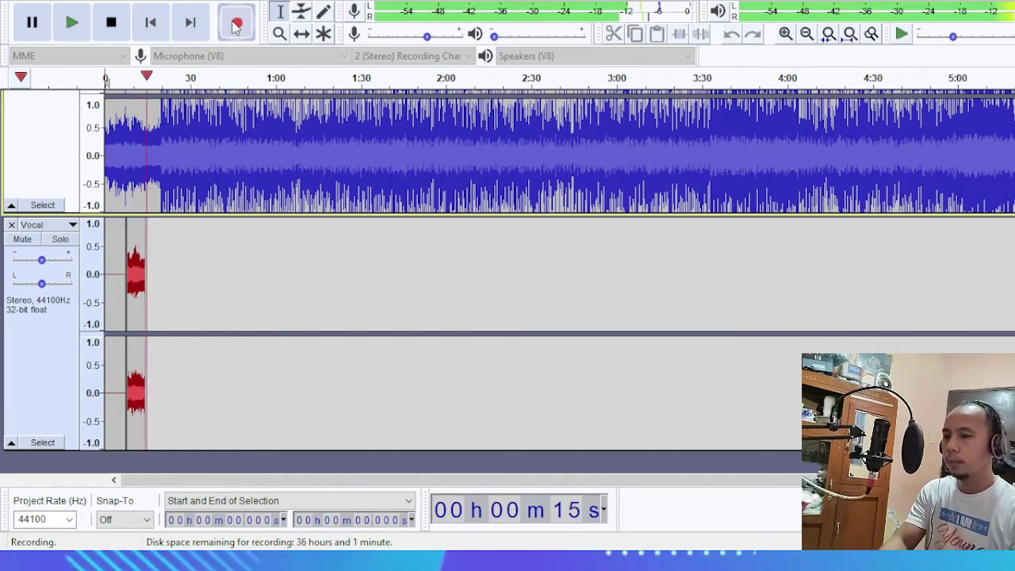
key("space")
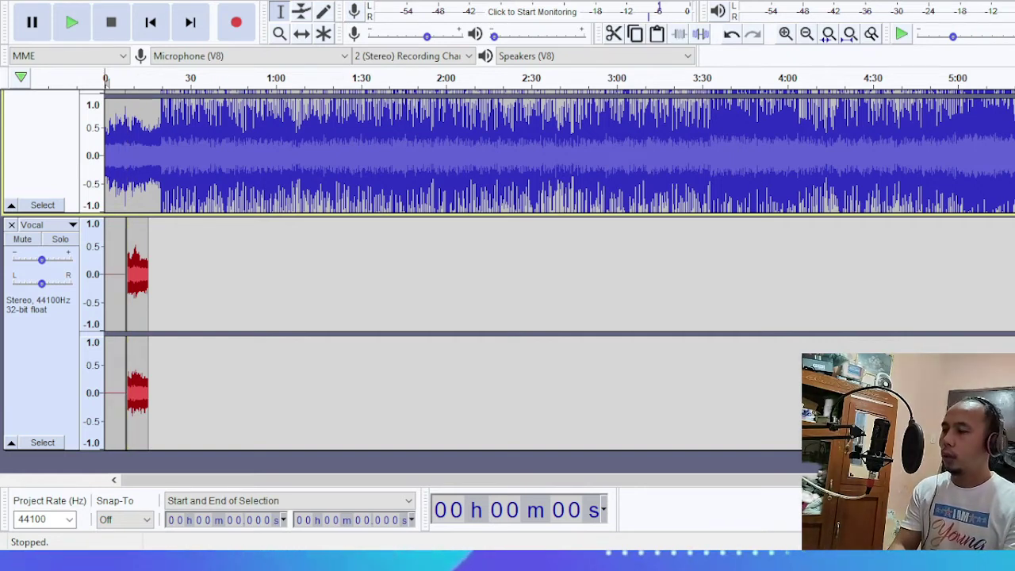
Mute the Pagod Na backing track, leaving the Vocal track soloed, and play back the vocal test take
scroll(508, 269, "up", 3)
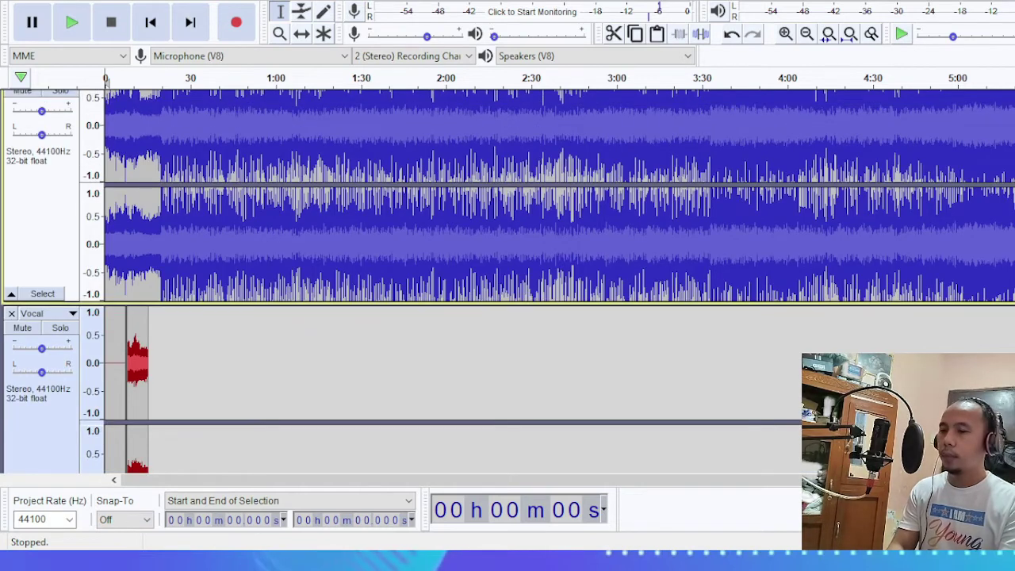
scroll(523, 146, "up", 1)
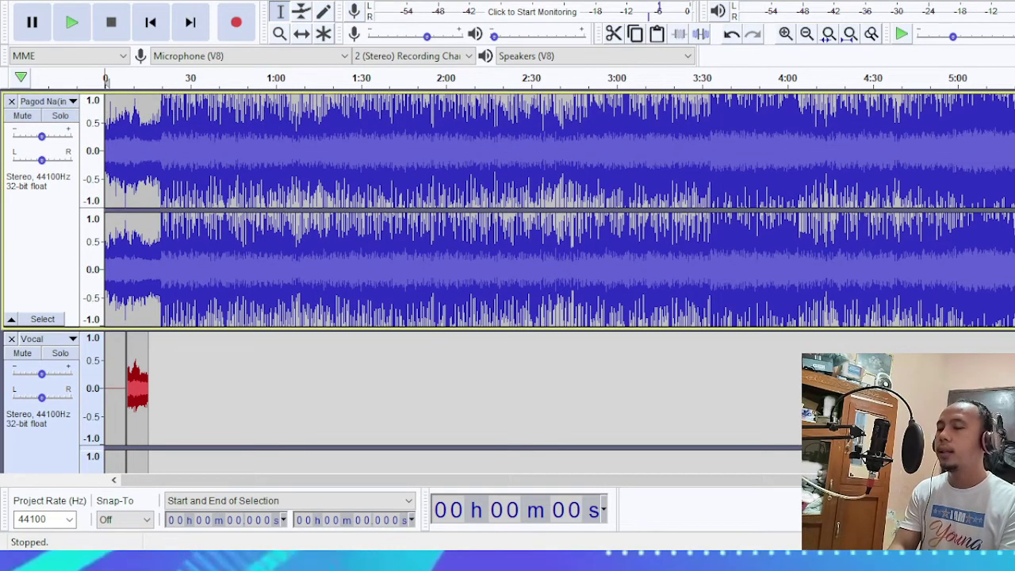
left_click(24, 119)
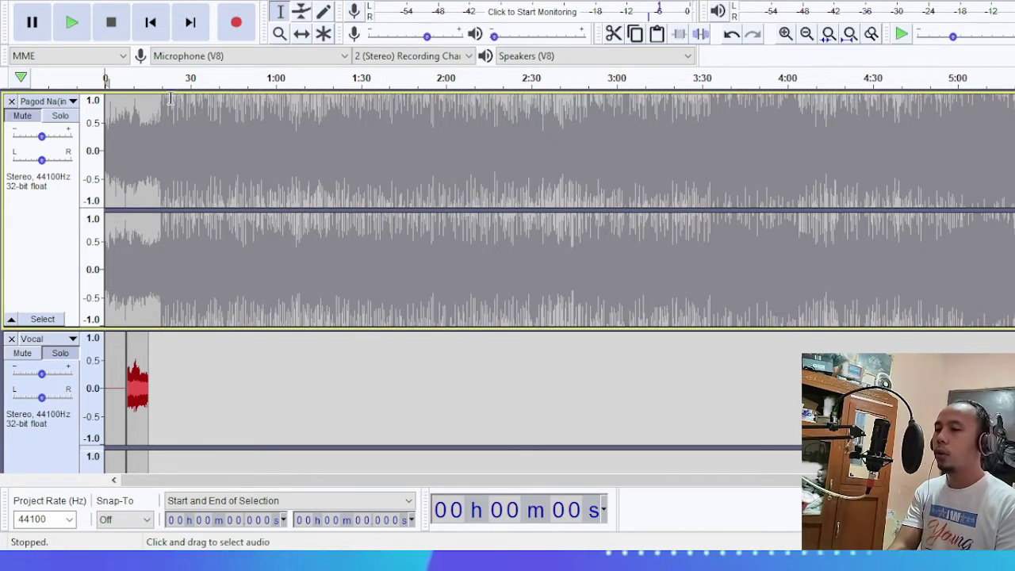
left_click(124, 79)
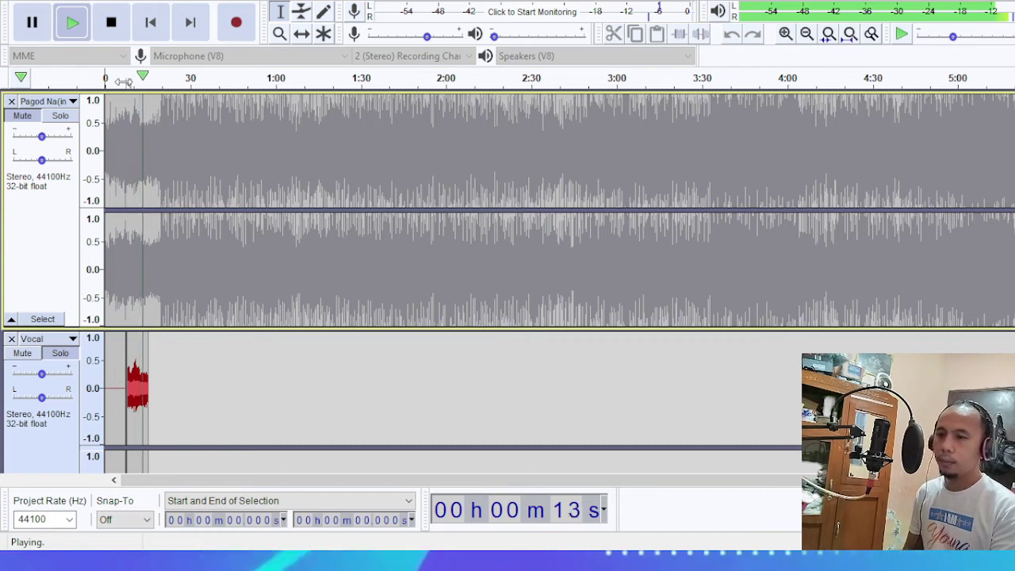
key("space")
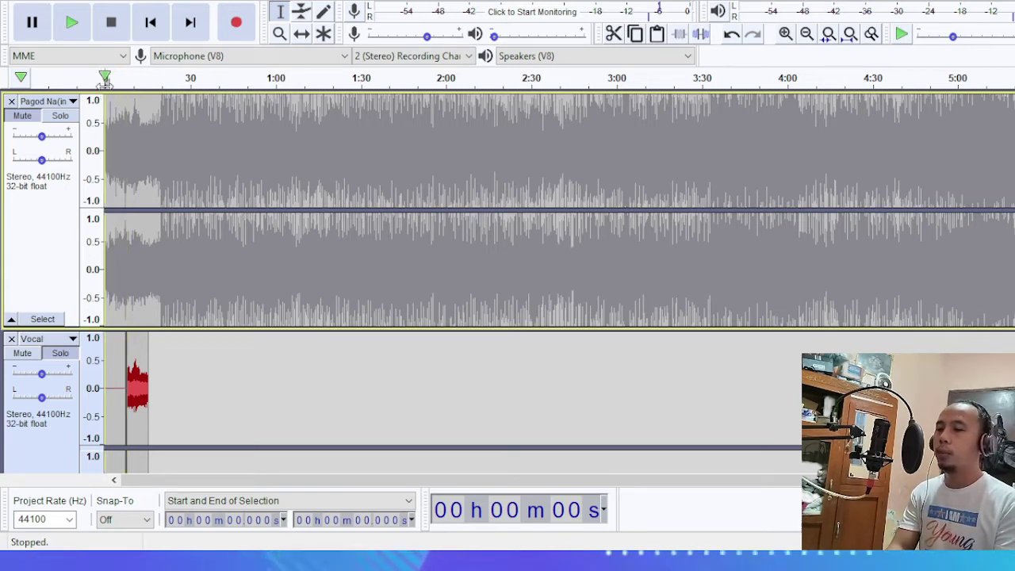
left_click(105, 82)
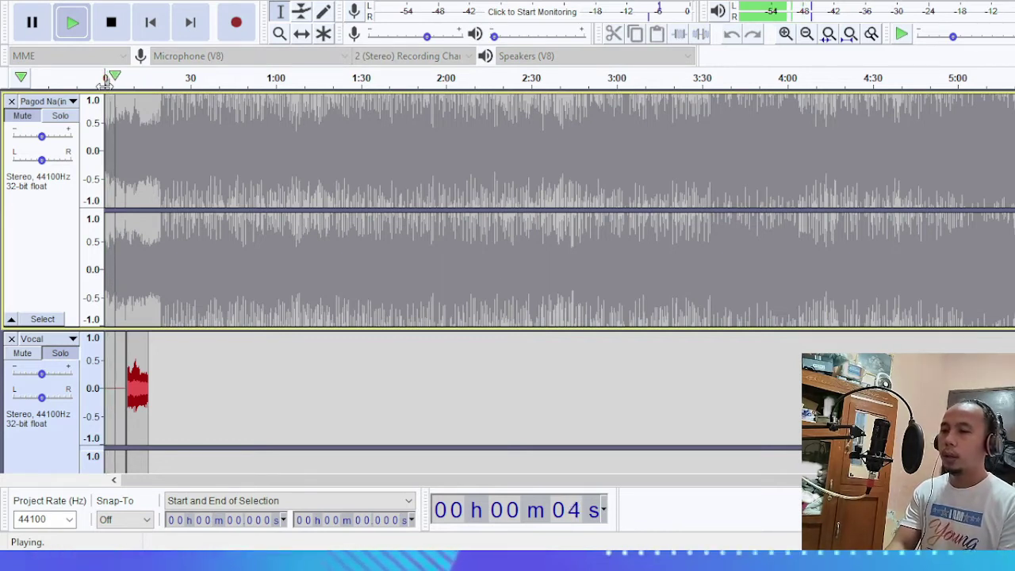
left_click(70, 25)
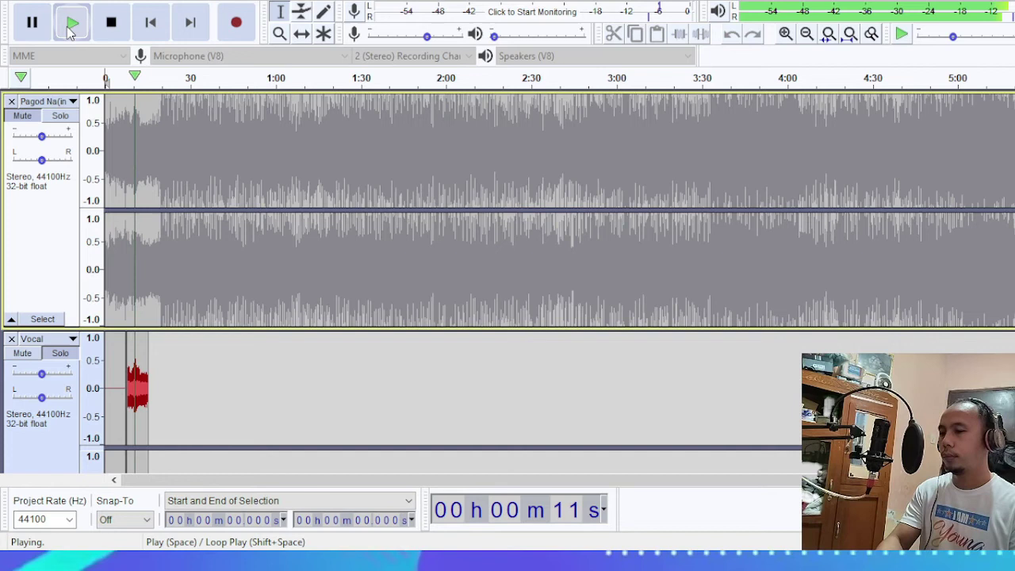
left_click(70, 25)
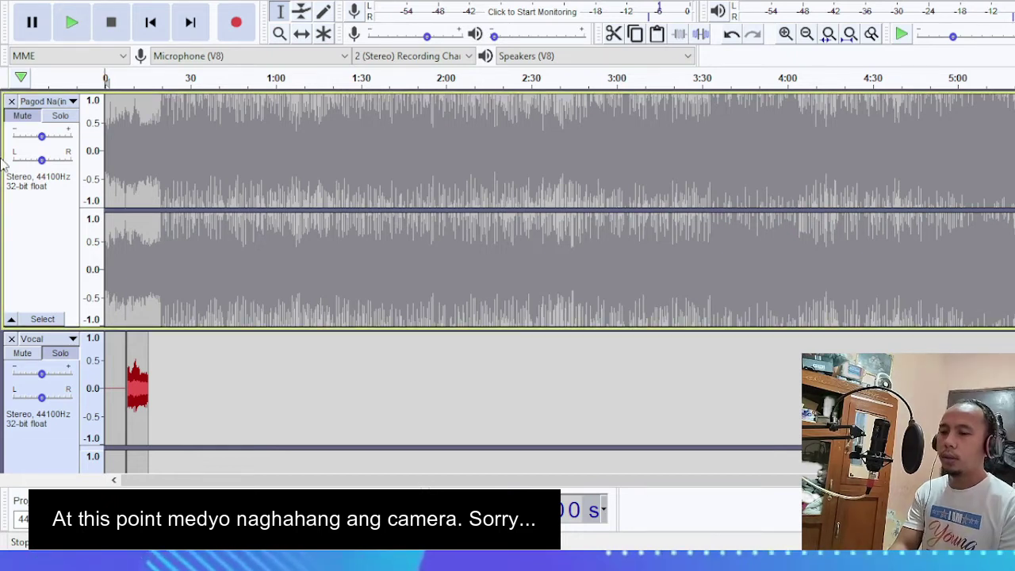
Select the entire recorded stretch at the beginning of the Vocal track and delete it
left_click(157, 376)
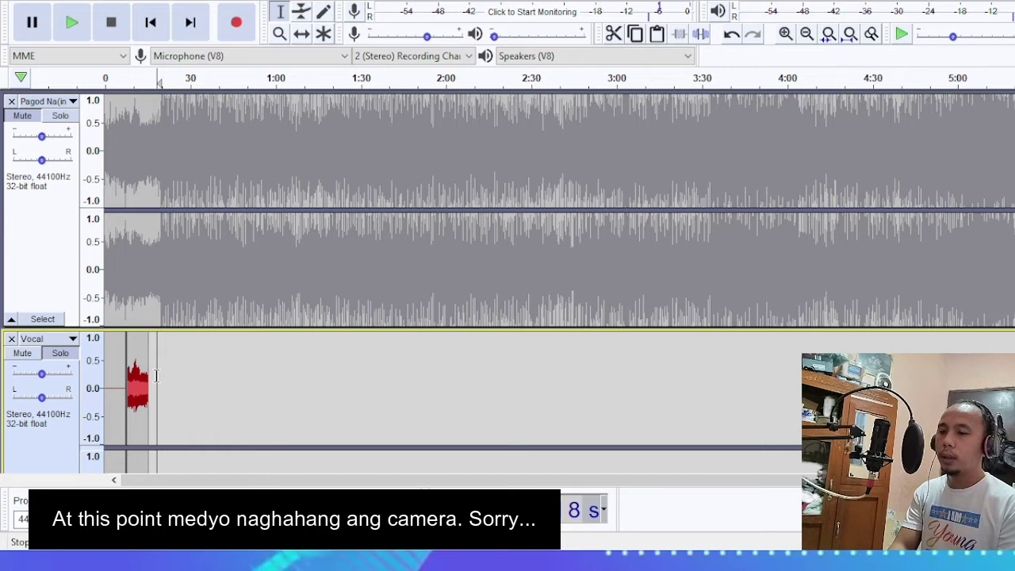
left_click_drag(156, 376, 101, 376)
scroll(101, 376, "down", 3)
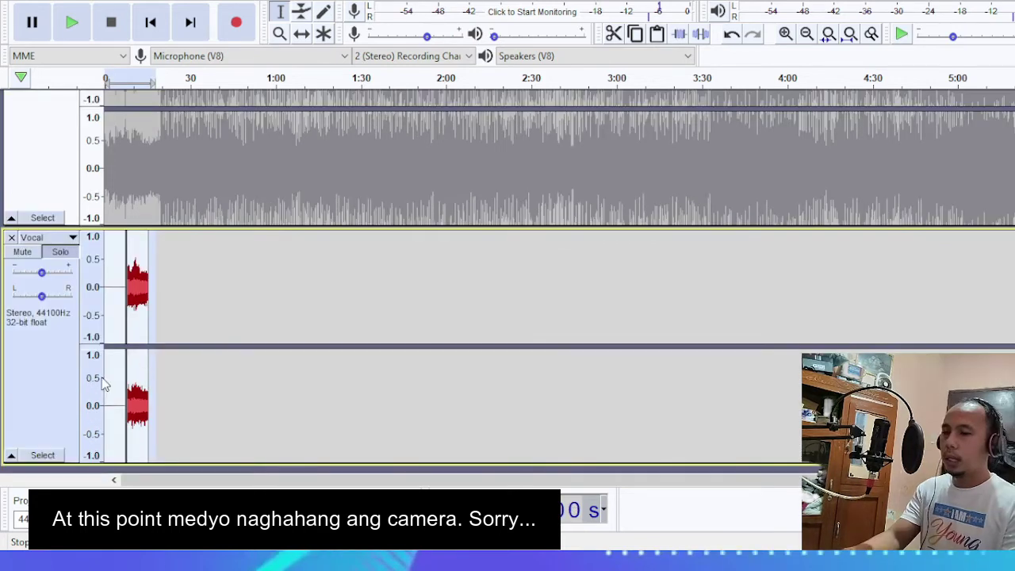
key("Delete")
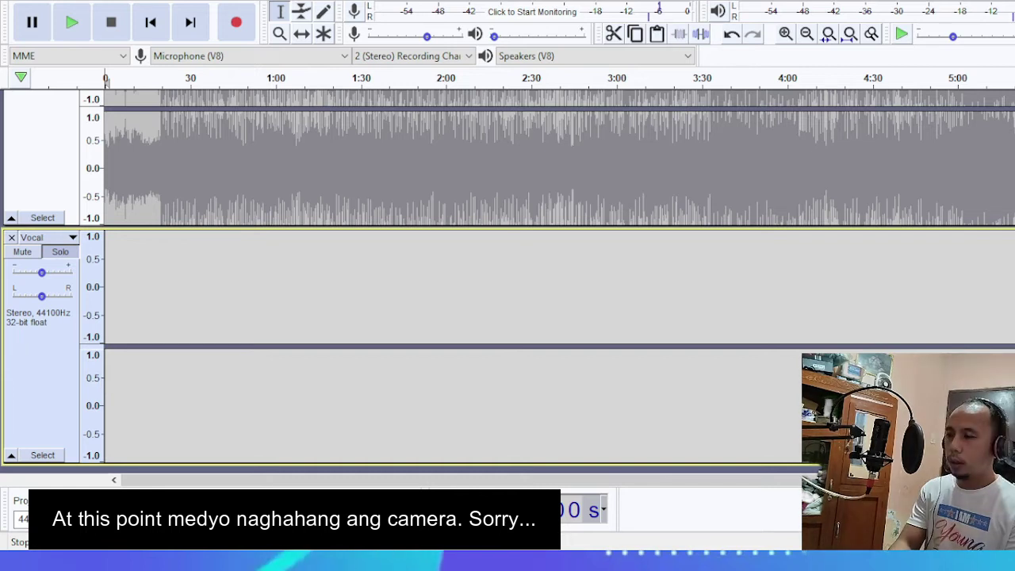
Unmute the Pagod Na backing track with solo off on the Vocal track, and place the cursor at the start
scroll(86, 115, "up", 3)
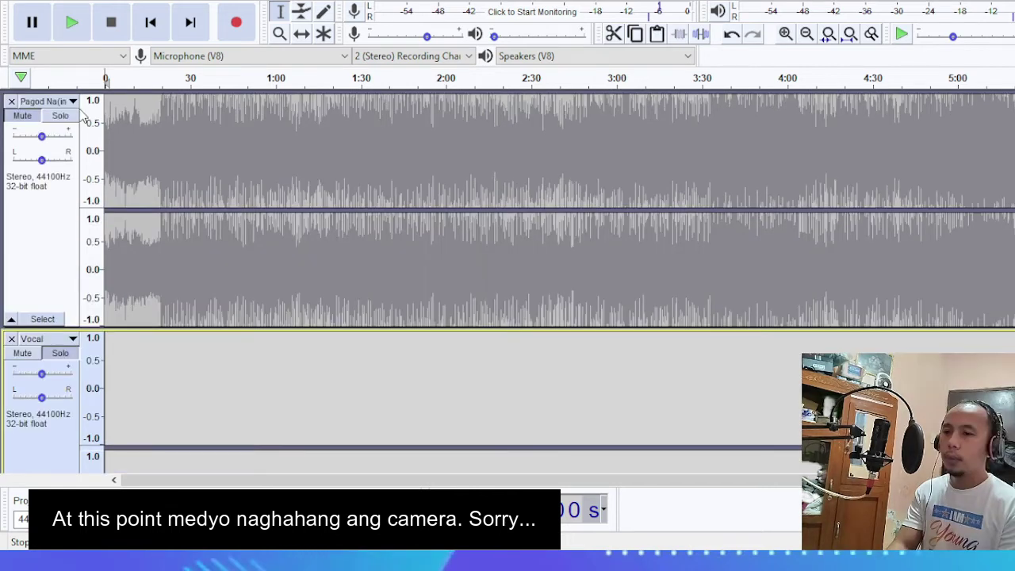
left_click(38, 116)
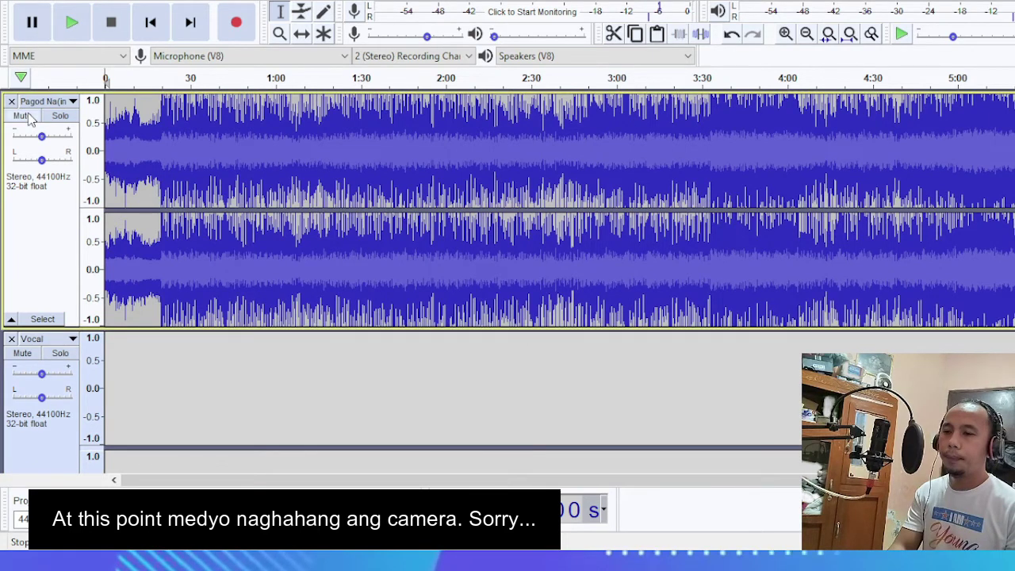
scroll(93, 363, "down", 3)
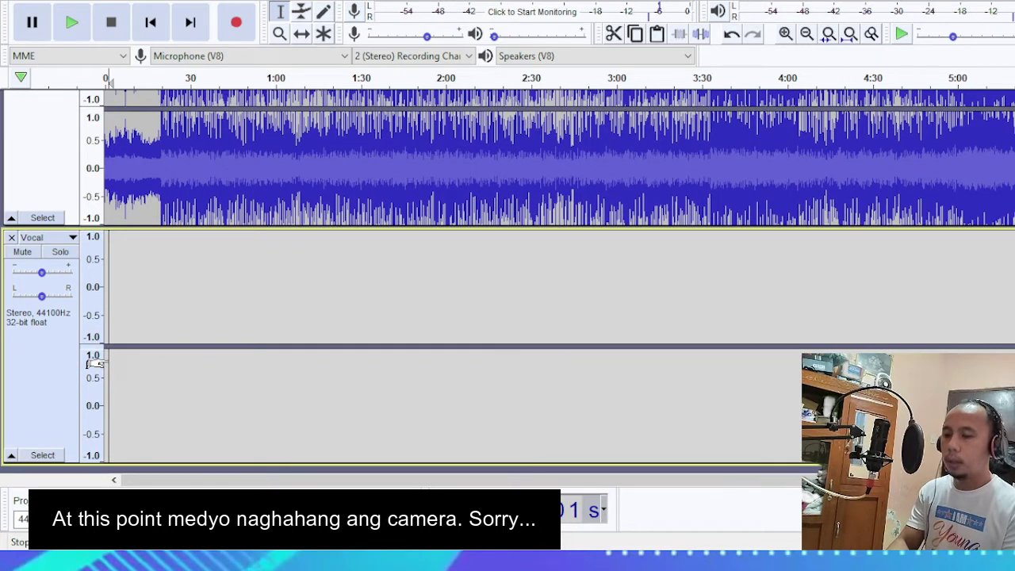
left_click(108, 358)
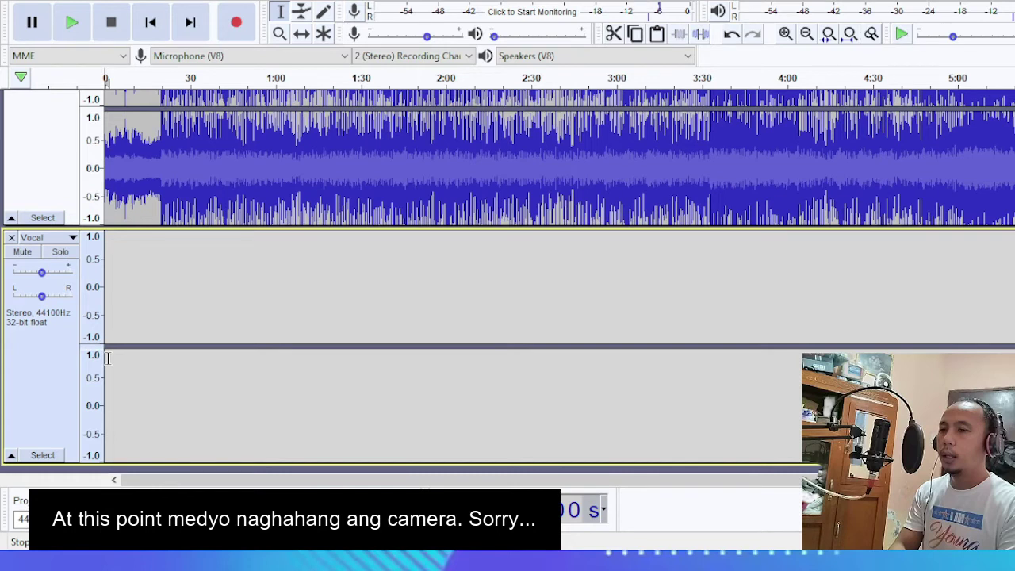
Preview the backing track from about 20 seconds, and record a vocal take of about 48 seconds from the start on the Vocal track
left_click(162, 77)
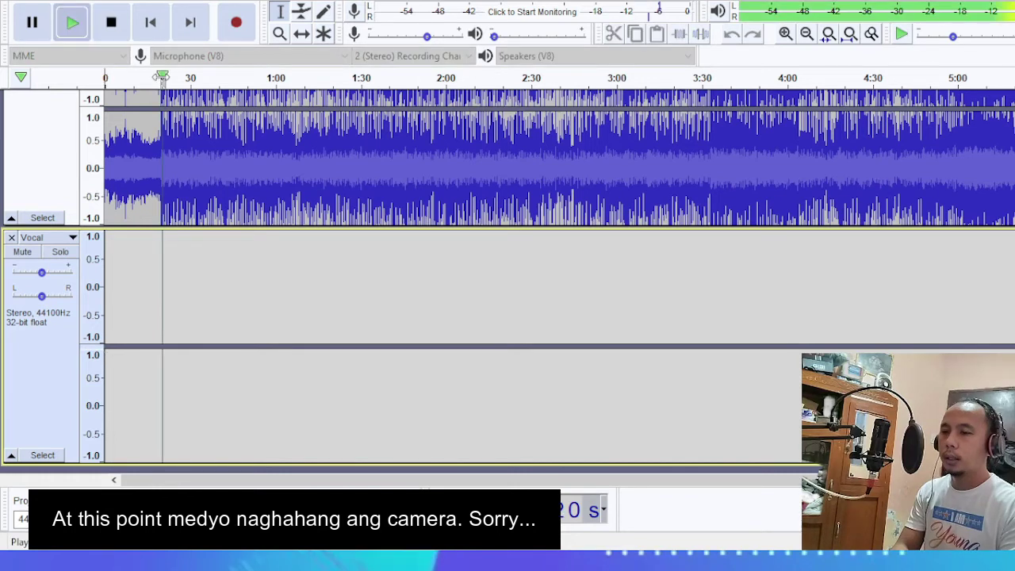
left_click(166, 78)
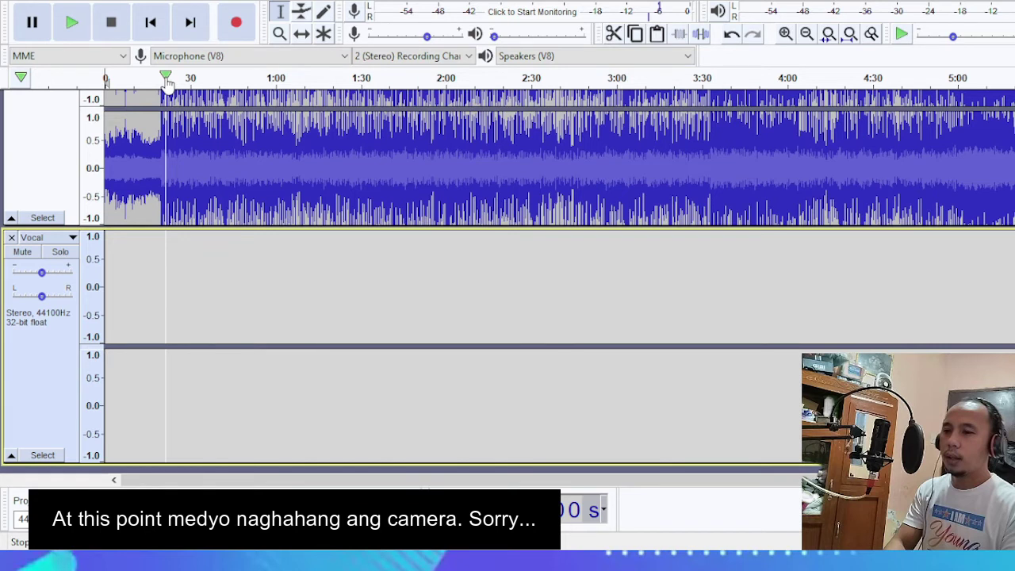
left_click(237, 24)
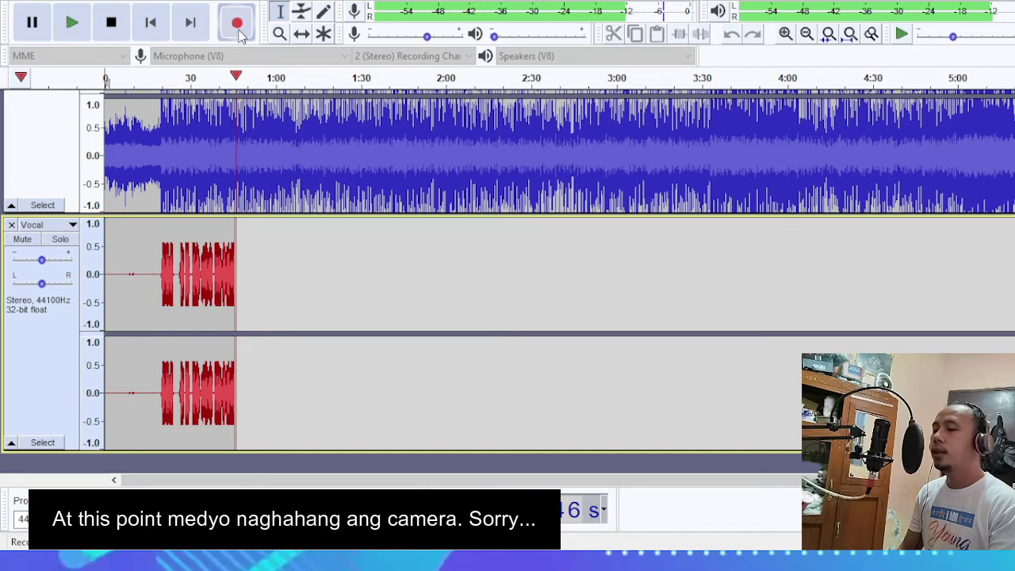
key("space")
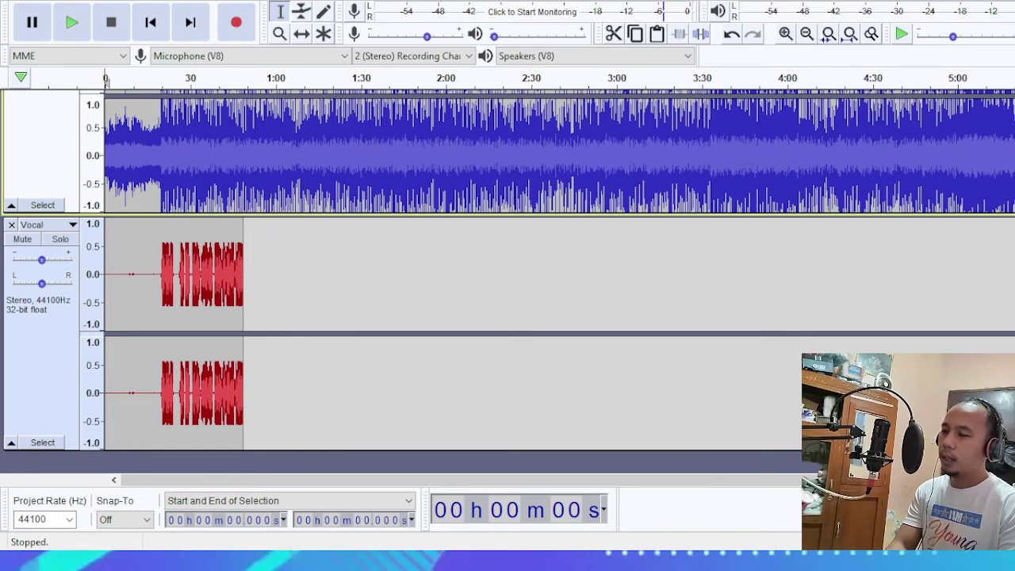
Mute the Pagod Na backing track, leaving the Vocal track soloed, and listen to part of the new vocal recording
scroll(509, 200, "up", 2)
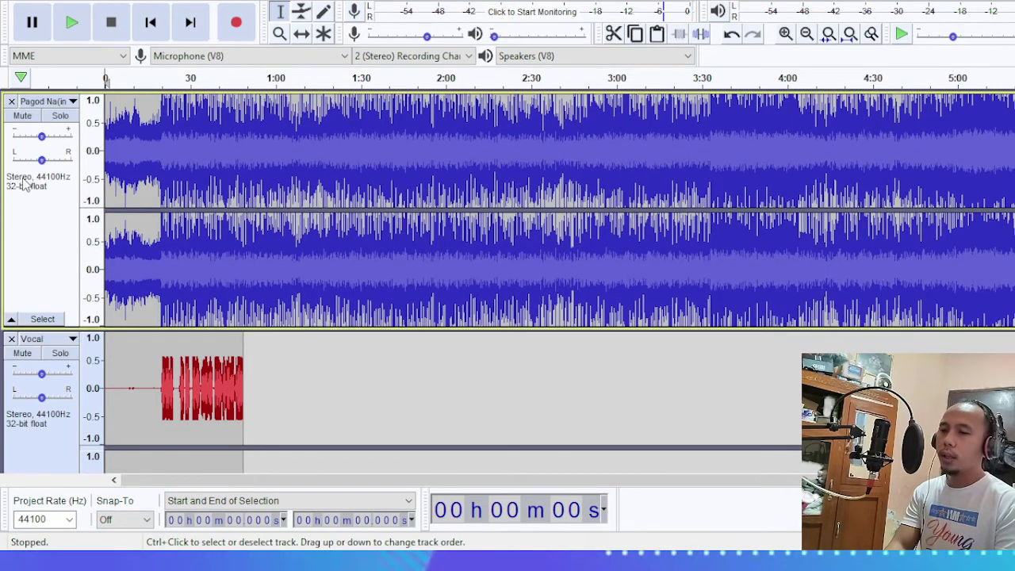
left_click(22, 116)
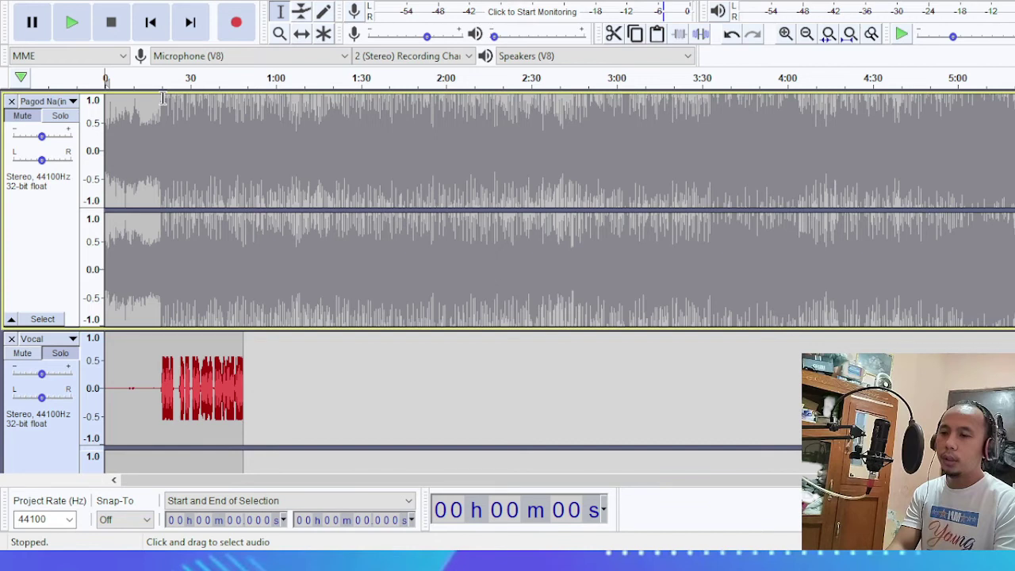
key("space")
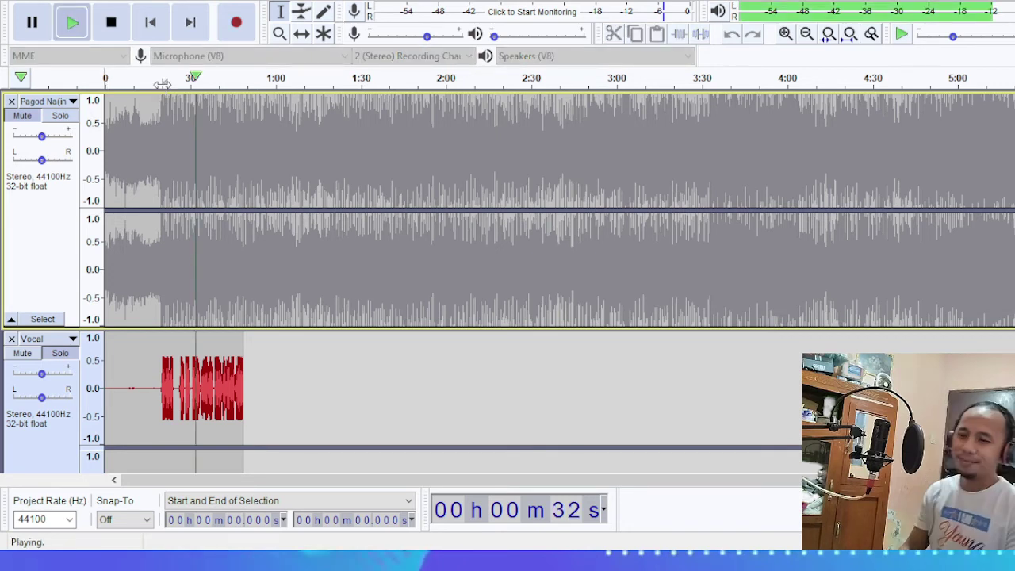
key("space")
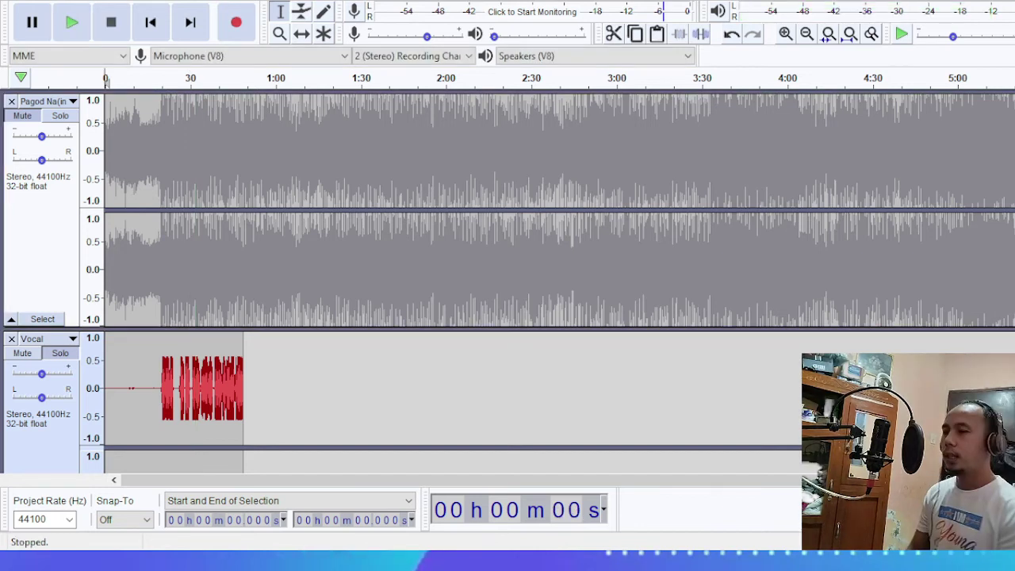